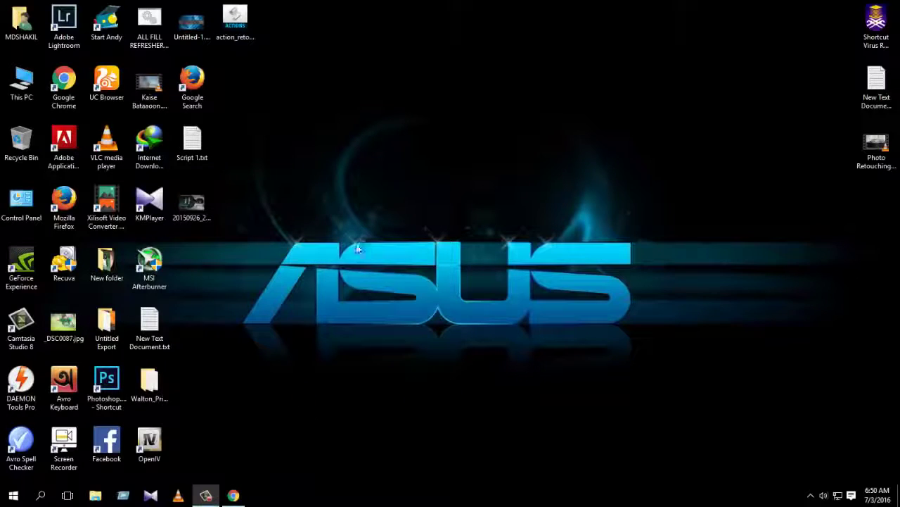
# Refresh the desktop twice and launch Photoshop from its shortcut.
pyautogui.rightClick(357, 248)
pyautogui.click(408, 284)
pyautogui.rightClick(377, 235)
pyautogui.click(418, 267)
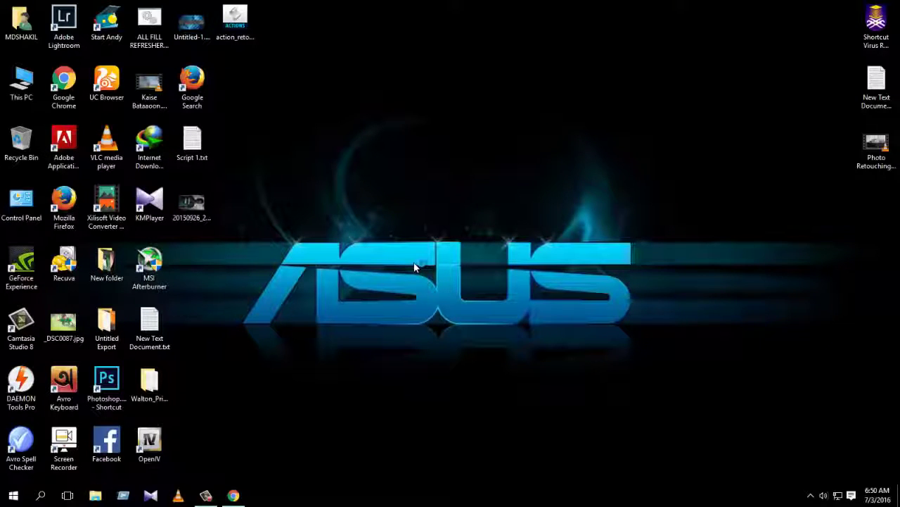
pyautogui.doubleClick(106, 383)
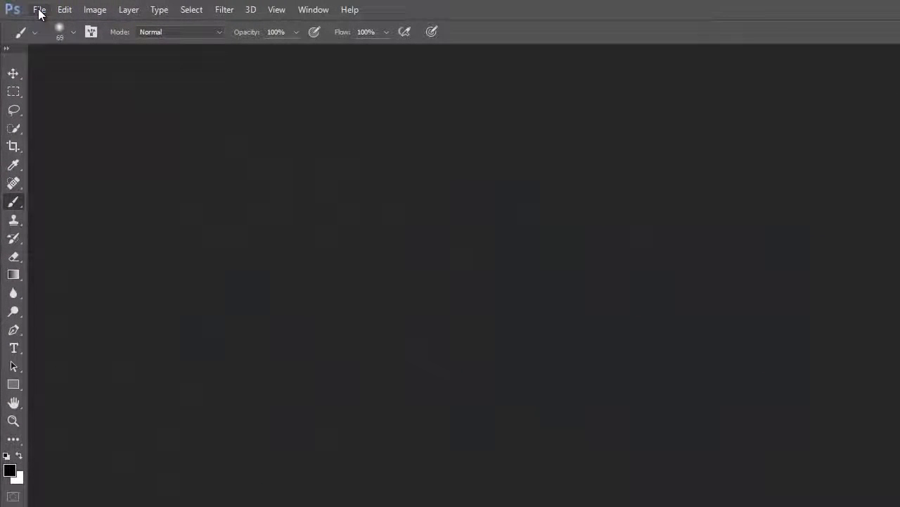
# Open girl-1388182_960_720.jpg from the Desktop's New folder.
pyautogui.click(40, 13)
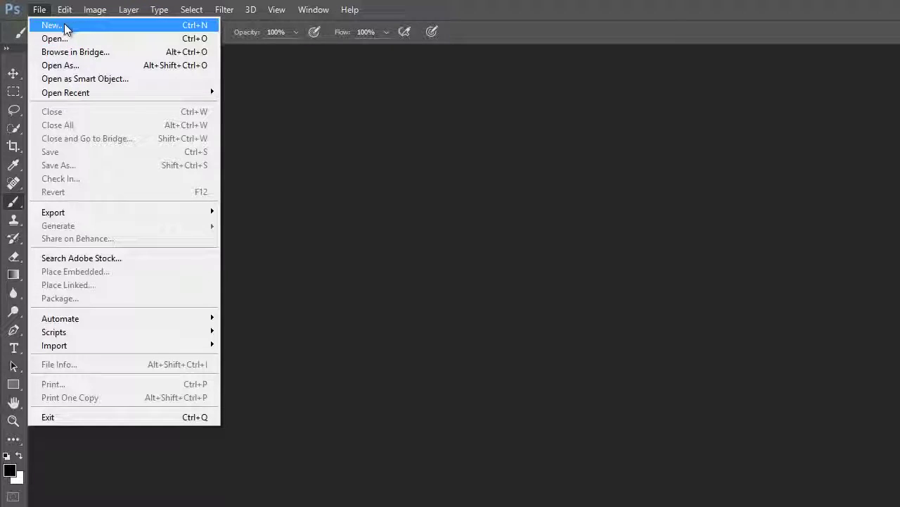
pyautogui.click(65, 24)
pyautogui.click(750, 119)
pyautogui.click(40, 8)
pyautogui.click(49, 34)
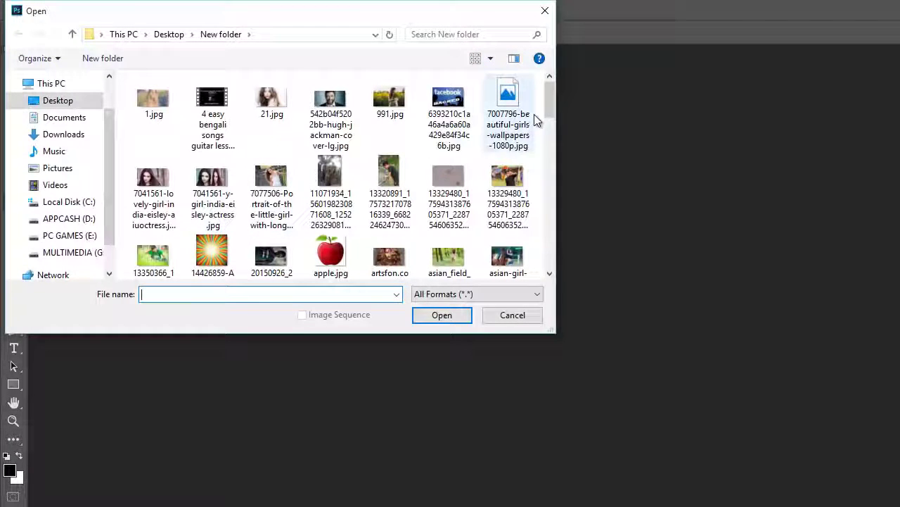
pyautogui.moveTo(547, 94); pyautogui.dragTo(546, 126)
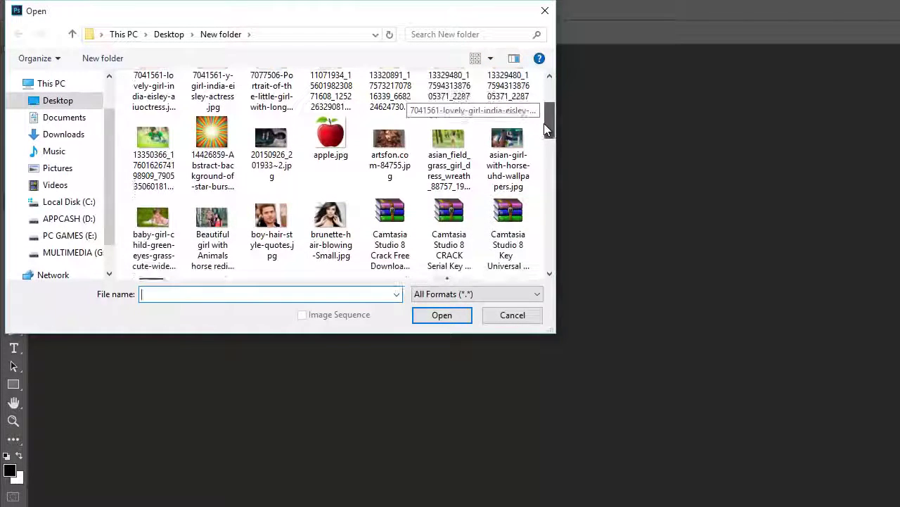
pyautogui.moveTo(544, 123); pyautogui.dragTo(547, 156)
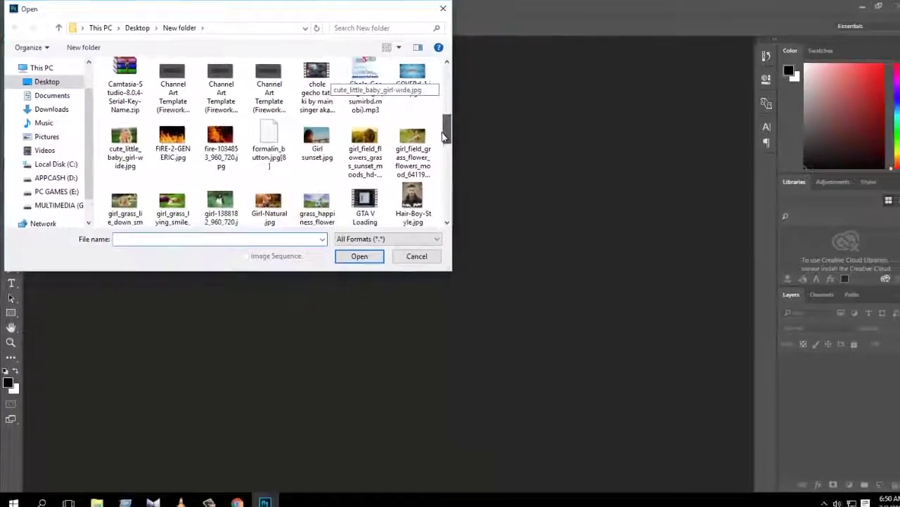
pyautogui.moveTo(501, 149); pyautogui.dragTo(439, 134)
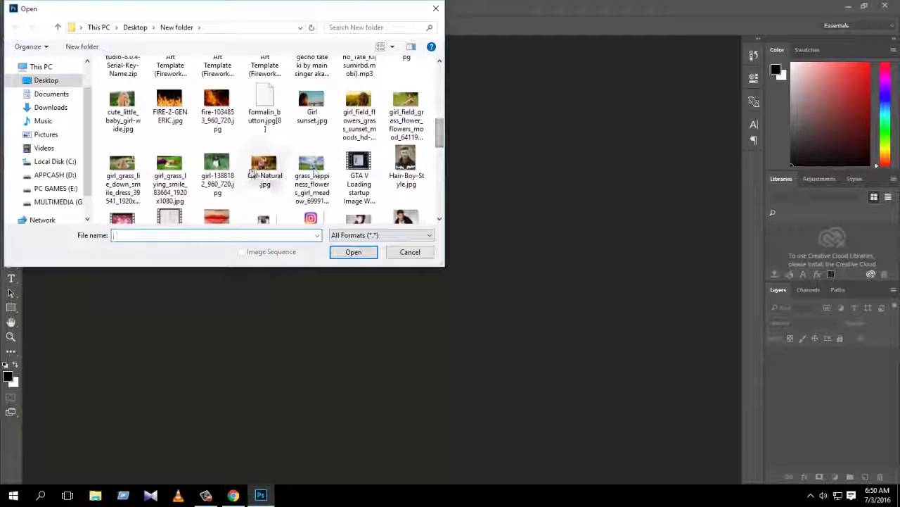
pyautogui.doubleClick(248, 169)
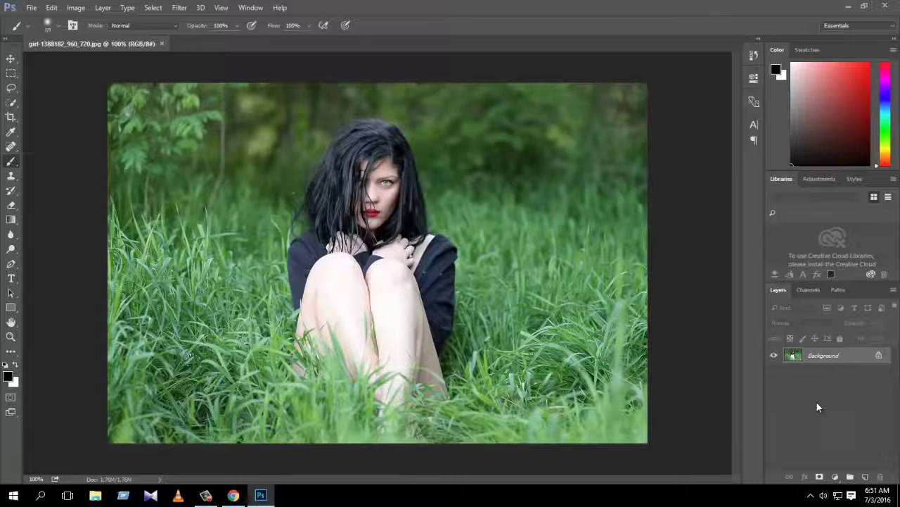
# Duplicate the Background into Layer 1 and Layer 1 copy, and pick Quick Selection.
pyautogui.hotkey('ctrl', 'j')
pyautogui.hotkey('ctrl', 'j')
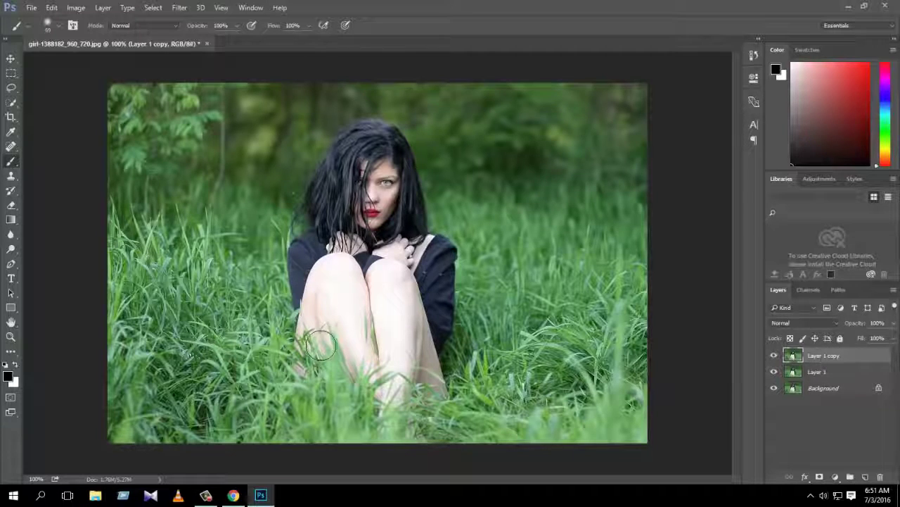
pyautogui.click(12, 104)
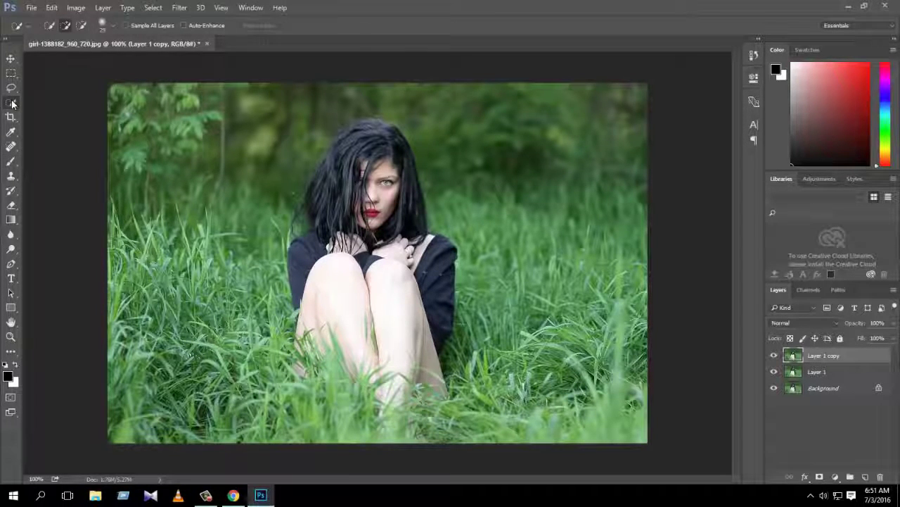
# Set the Quick Selection brush to 0% hardness and about 38 px size.
pyautogui.click(107, 28)
pyautogui.moveTo(52, 83); pyautogui.dragTo(46, 85)
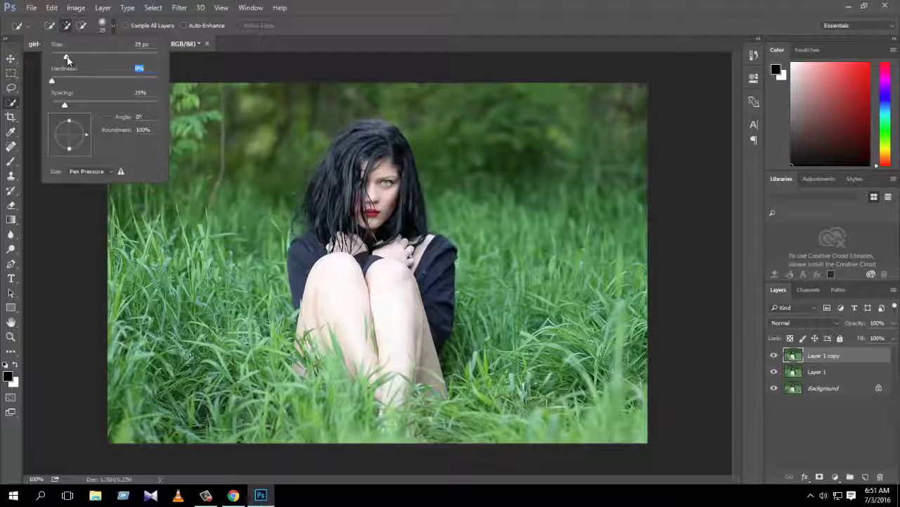
pyautogui.click(66, 59)
# Paint a selection over the girl's hair, shoulders, arms and knees, subtracting stray areas.
pyautogui.moveTo(354, 160)
pyautogui.mouseDown()
pyautogui.moveTo(359, 127)
pyautogui.moveTo(393, 142)
pyautogui.moveTo(413, 207)
pyautogui.mouseUp()
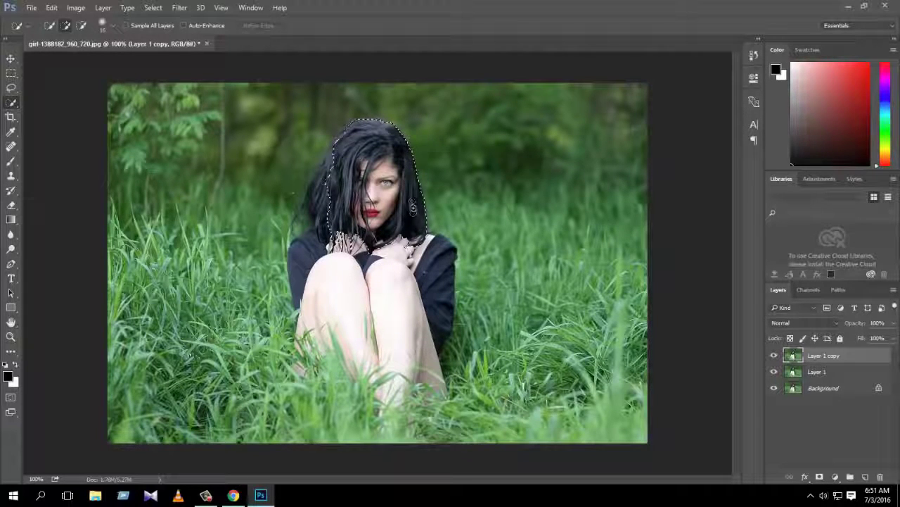
pyautogui.moveTo(430, 248)
pyautogui.mouseDown()
pyautogui.moveTo(446, 278)
pyautogui.moveTo(422, 362)
pyautogui.moveTo(442, 380)
pyautogui.moveTo(408, 384)
pyautogui.moveTo(351, 324)
pyautogui.moveTo(320, 333)
pyautogui.moveTo(308, 349)
pyautogui.moveTo(356, 369)
pyautogui.moveTo(288, 350)
pyautogui.mouseUp()
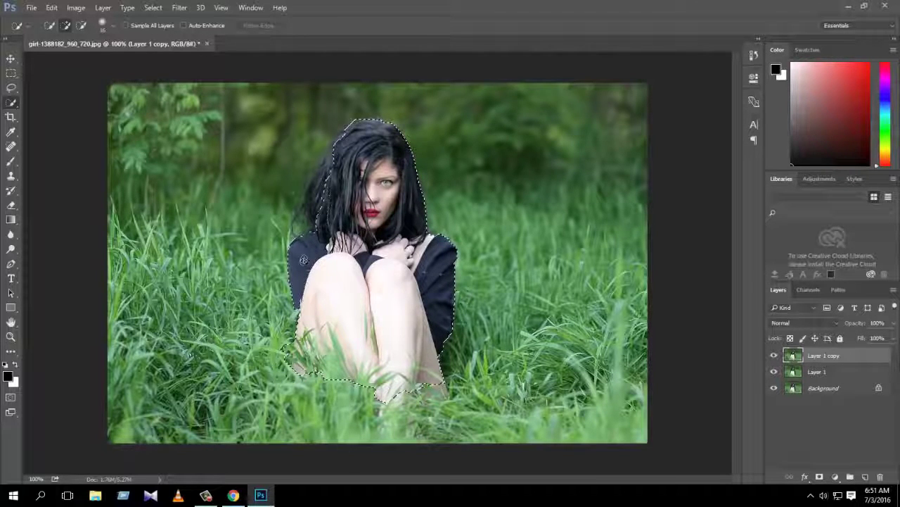
pyautogui.moveTo(303, 235); pyautogui.dragTo(321, 195)
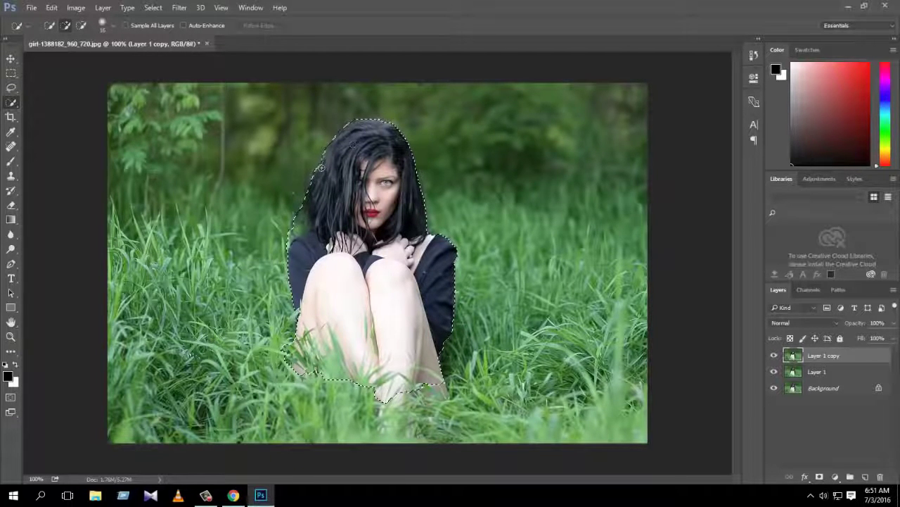
pyautogui.moveTo(330, 161); pyautogui.dragTo(325, 161)
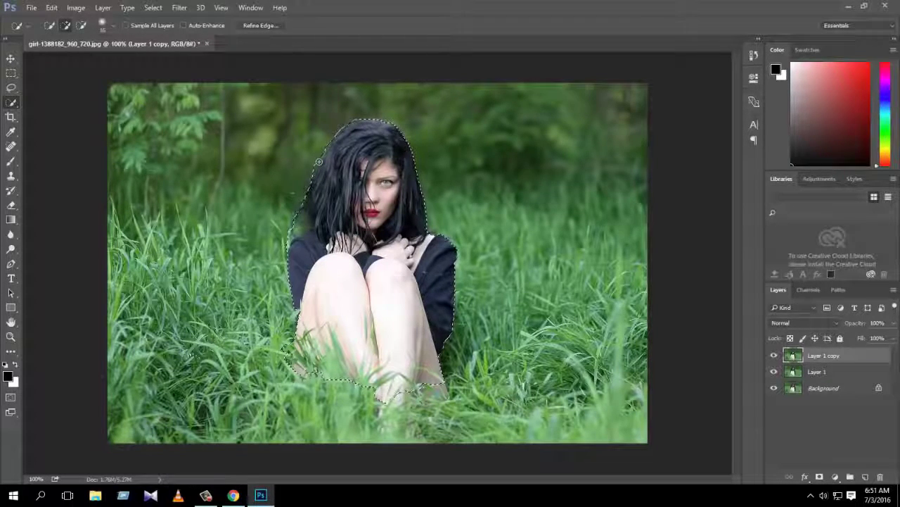
pyautogui.press('alt')
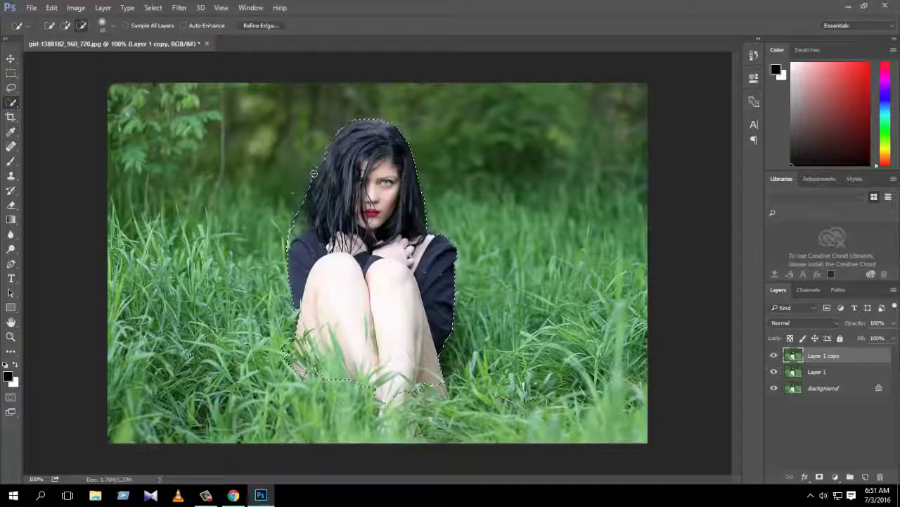
pyautogui.press('alt')
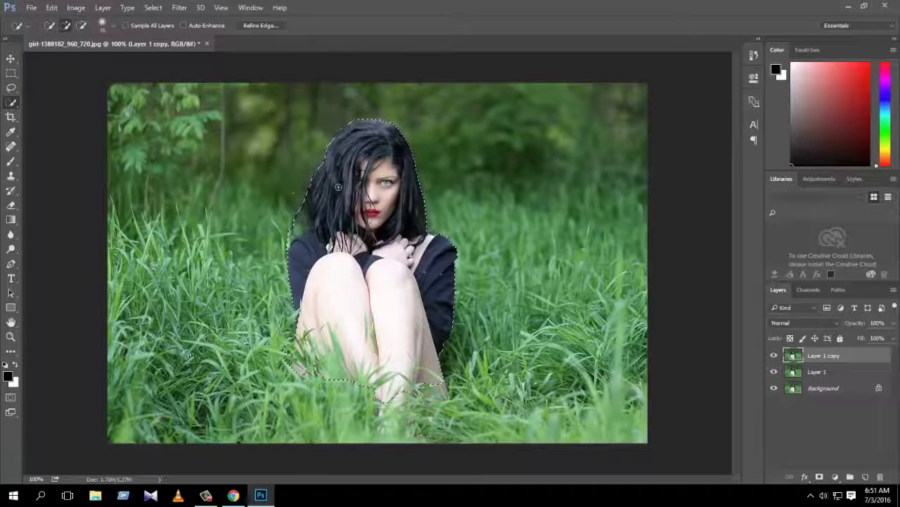
pyautogui.click(274, 25)
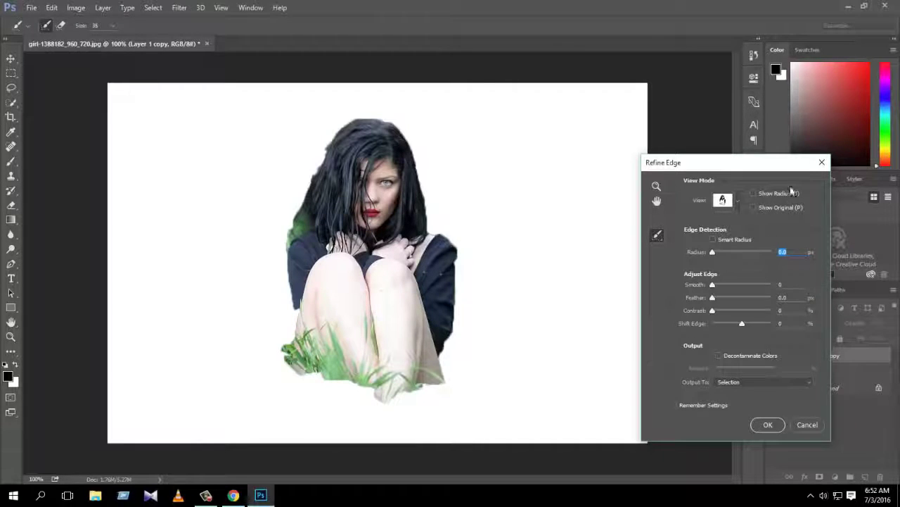
# Reshape the selection edge near the girl's lower left legs using Alt add/subtract.
pyautogui.click(822, 162)
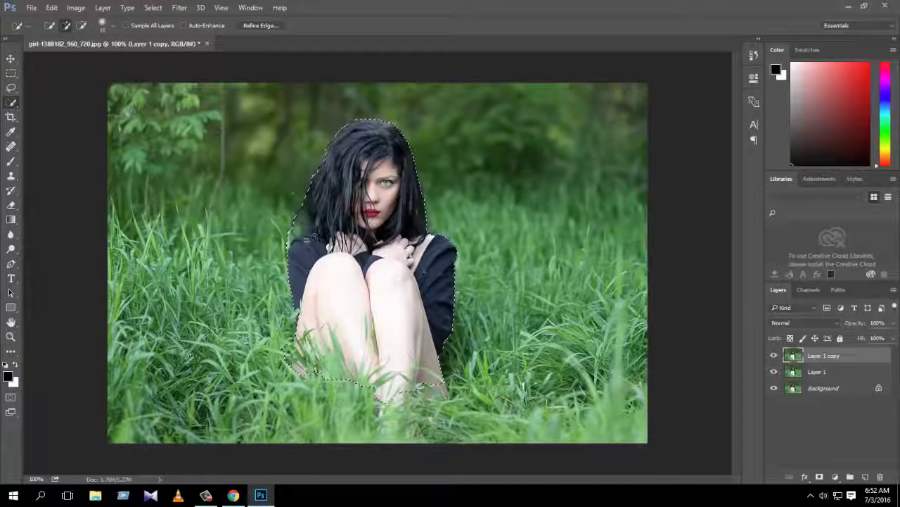
pyautogui.press('alt')
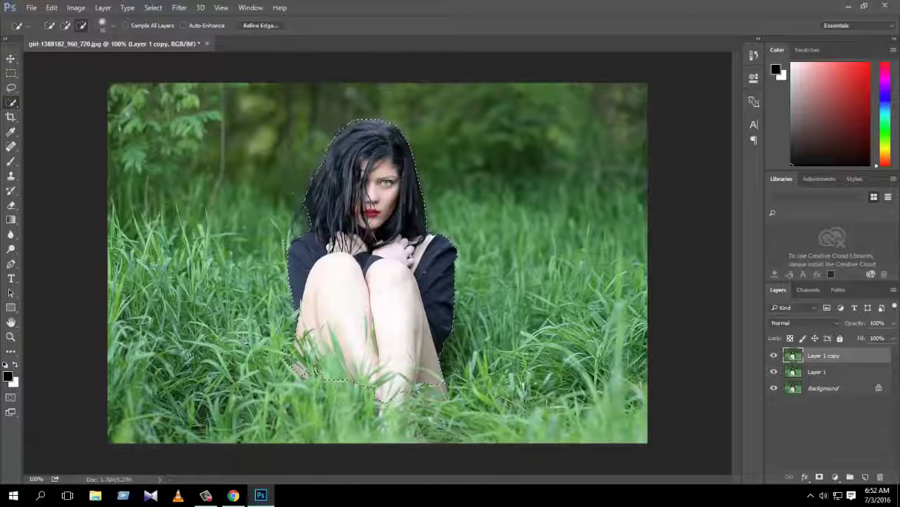
pyautogui.hotkey('ctrl', 'alt', 'z')
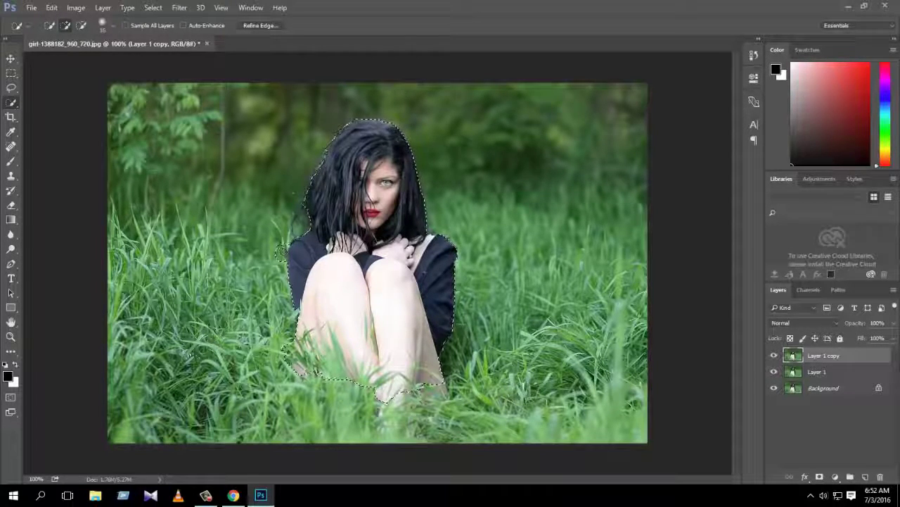
pyautogui.press('alt')
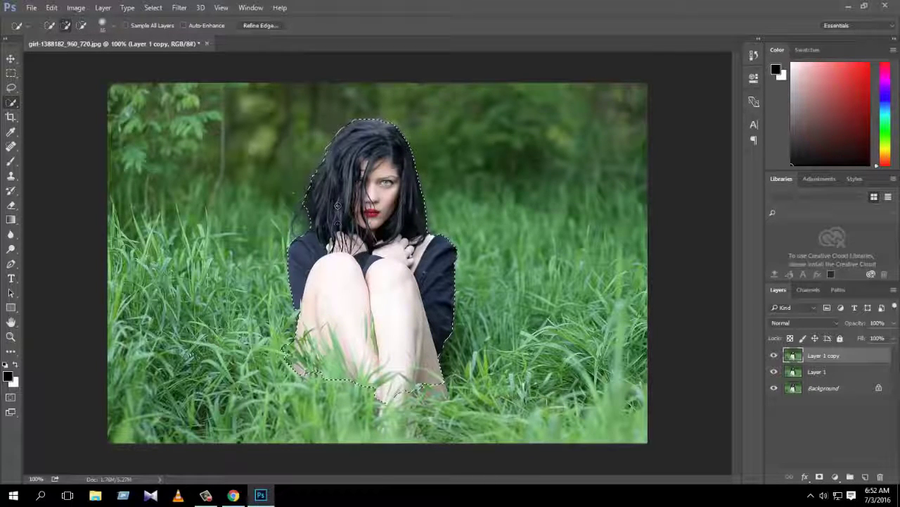
pyautogui.click(275, 24)
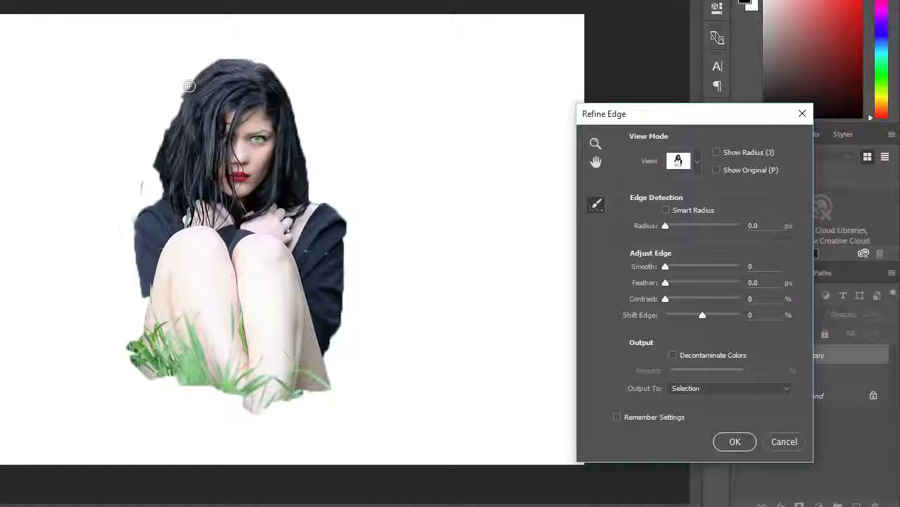
# Refine the hair, shoulder and arm edges, raise Smooth to about 30, and apply.
pyautogui.moveTo(189, 86)
pyautogui.mouseDown()
pyautogui.moveTo(134, 259)
pyautogui.moveTo(147, 295)
pyautogui.mouseUp()
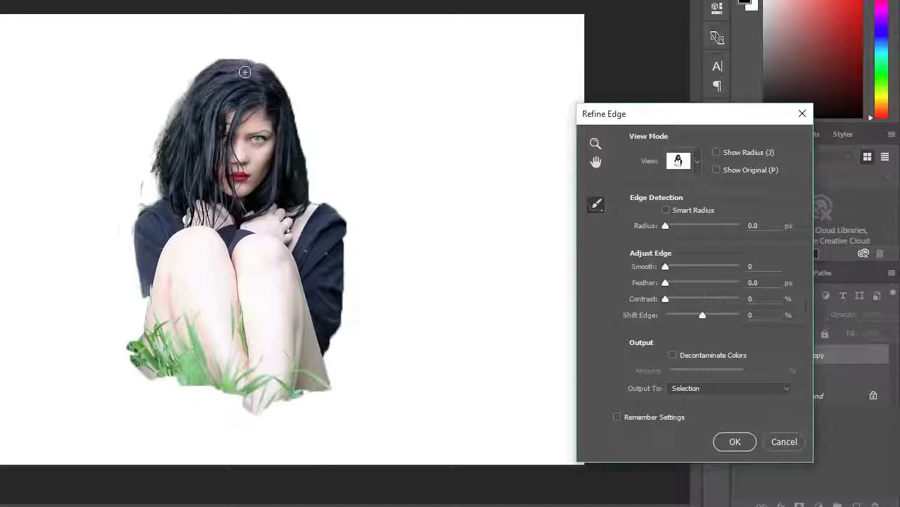
pyautogui.moveTo(328, 211)
pyautogui.mouseDown()
pyautogui.moveTo(334, 329)
pyautogui.moveTo(277, 405)
pyautogui.moveTo(153, 373)
pyautogui.mouseUp()
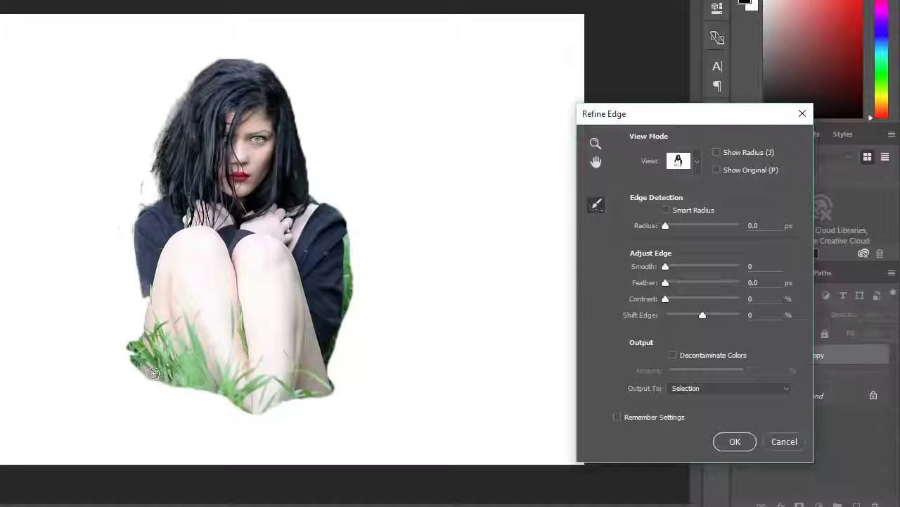
pyautogui.moveTo(154, 373); pyautogui.dragTo(141, 288)
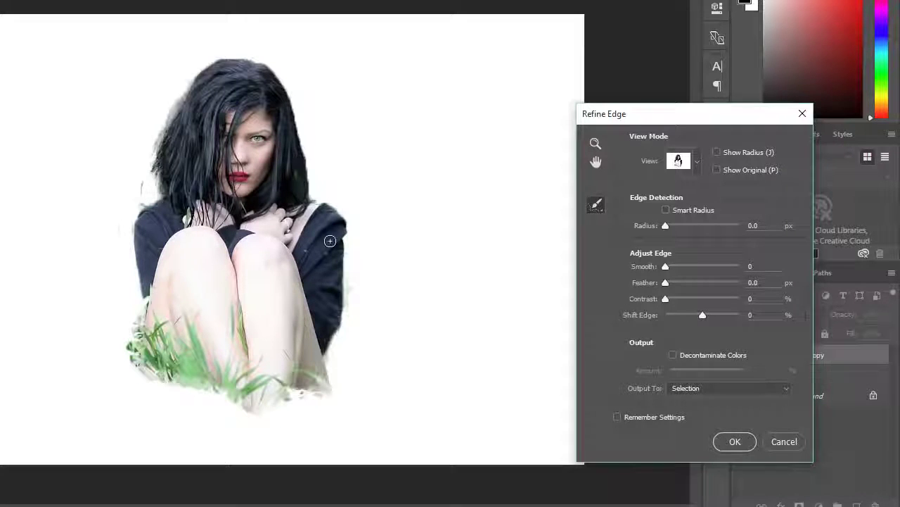
pyautogui.moveTo(665, 267); pyautogui.dragTo(686, 273)
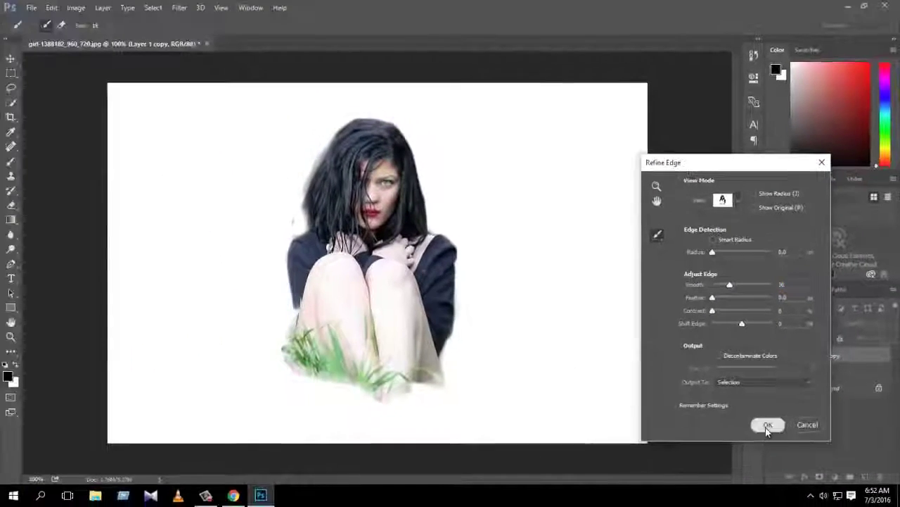
pyautogui.click(754, 432)
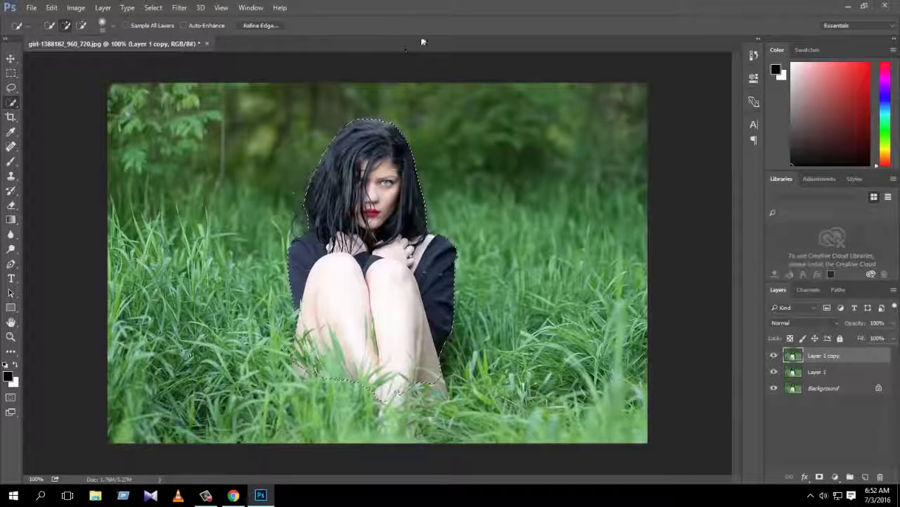
# Add a layer mask to Layer 1 copy revealing only the girl.
pyautogui.click(783, 408)
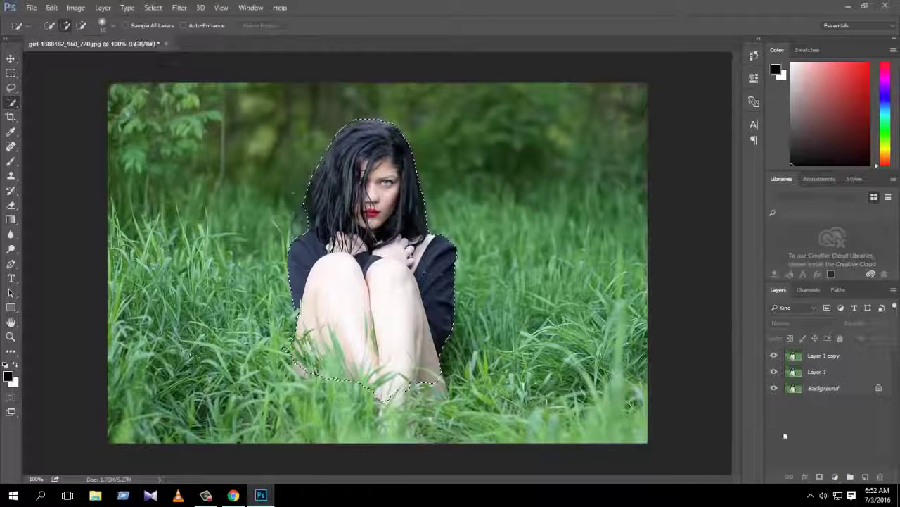
pyautogui.click(848, 372)
pyautogui.click(841, 356)
pyautogui.click(841, 372)
pyautogui.click(837, 361)
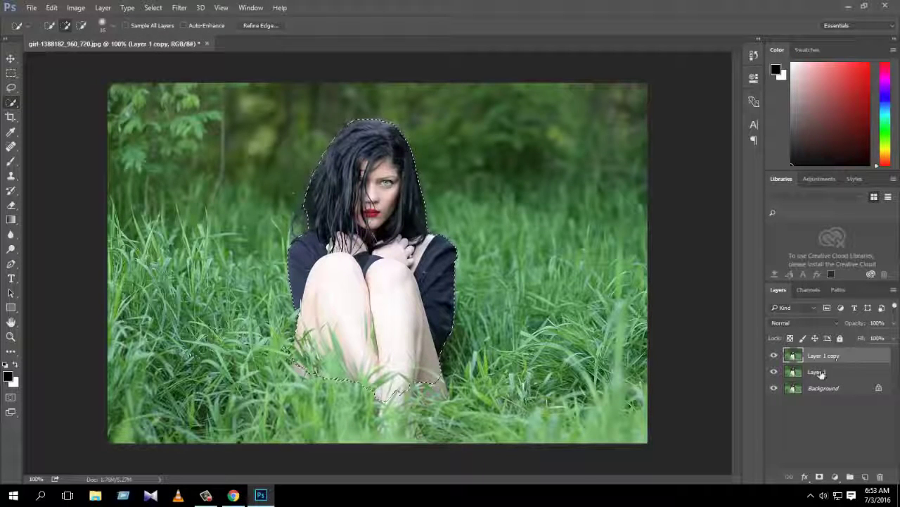
pyautogui.click(819, 477)
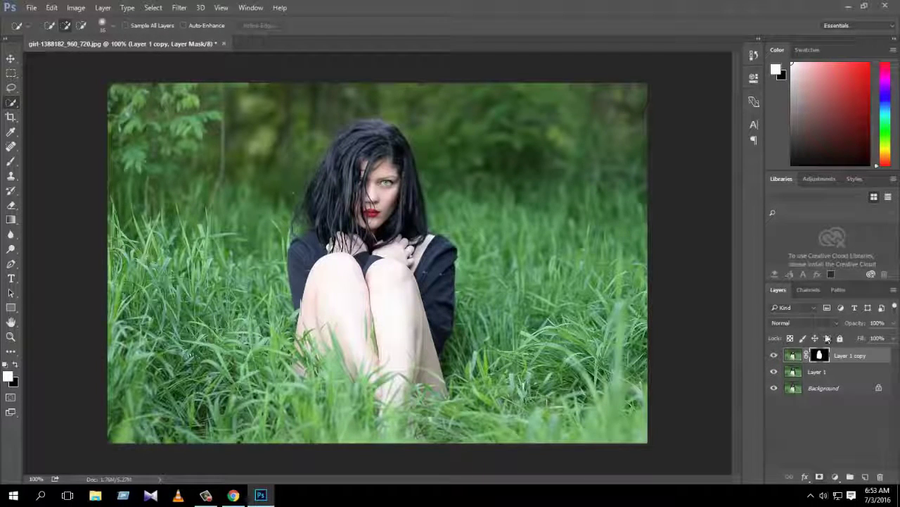
# Start a Tilt-Shift blur on Layer 1 from the Blur Gallery.
pyautogui.click(843, 375)
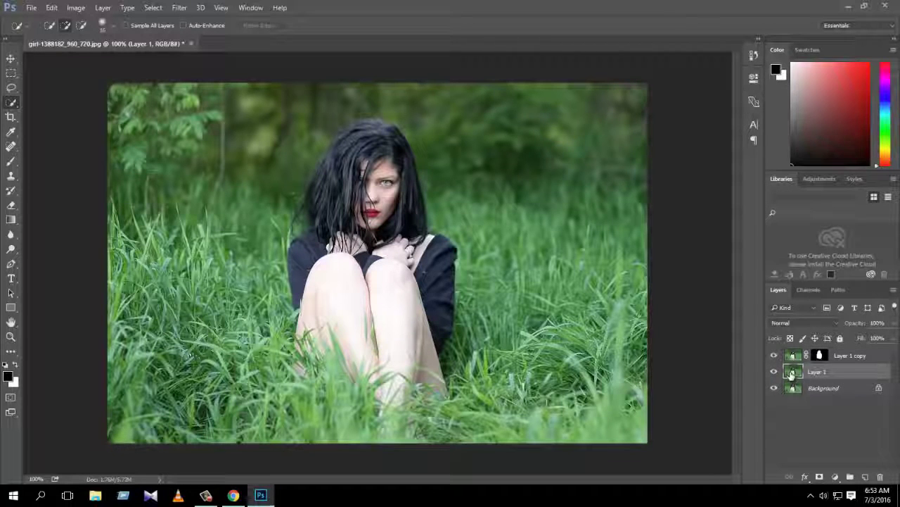
pyautogui.click(180, 7)
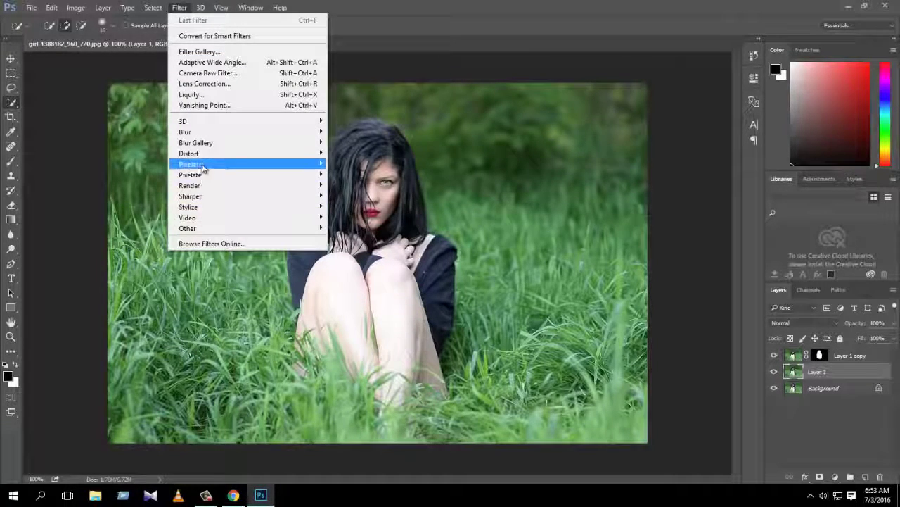
pyautogui.moveTo(197, 143)
pyautogui.click(352, 164)
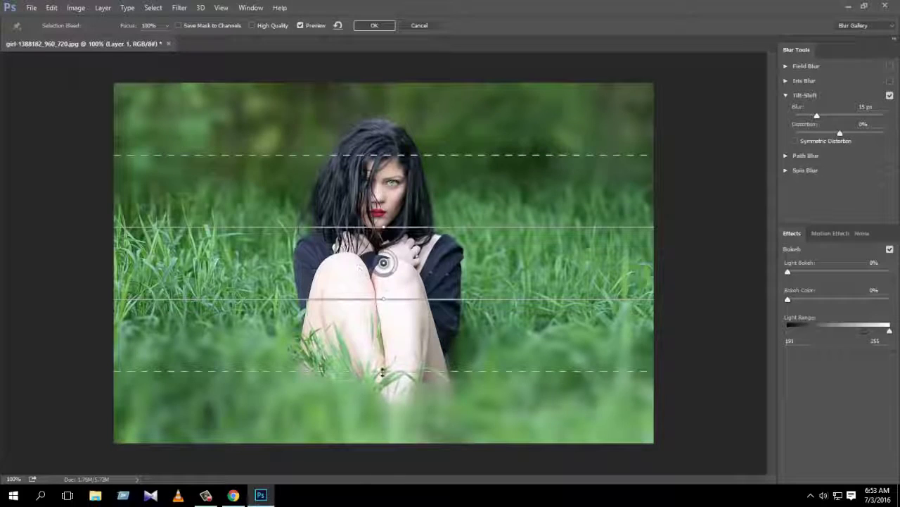
# Position the lower blur transition and sharp band, reducing blur to about 7 px.
pyautogui.moveTo(385, 371)
pyautogui.mouseDown()
pyautogui.moveTo(392, 317)
pyautogui.moveTo(385, 350)
pyautogui.mouseUp()
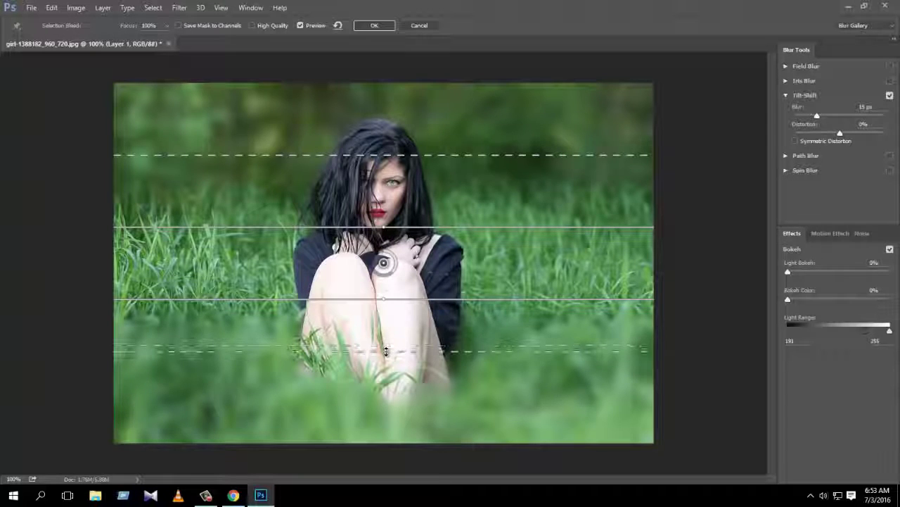
pyautogui.click(816, 116)
pyautogui.moveTo(815, 118); pyautogui.dragTo(809, 119)
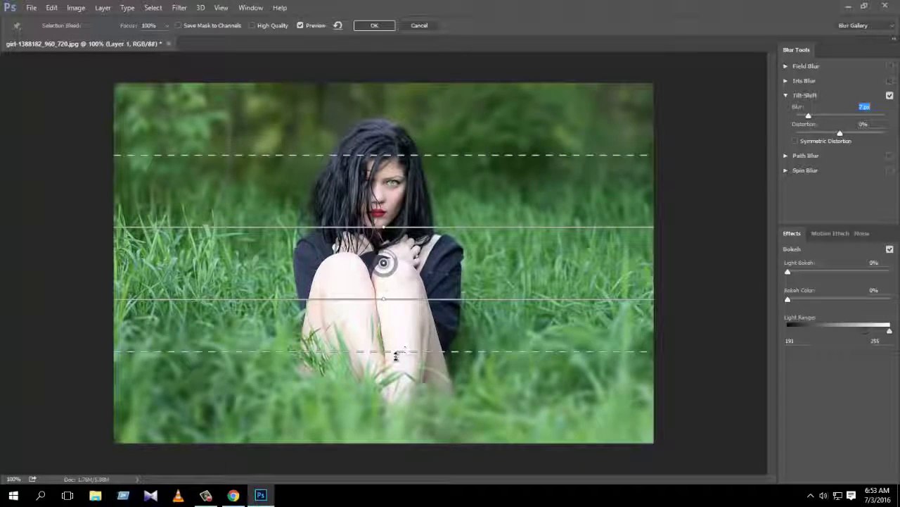
pyautogui.moveTo(396, 356); pyautogui.dragTo(396, 380)
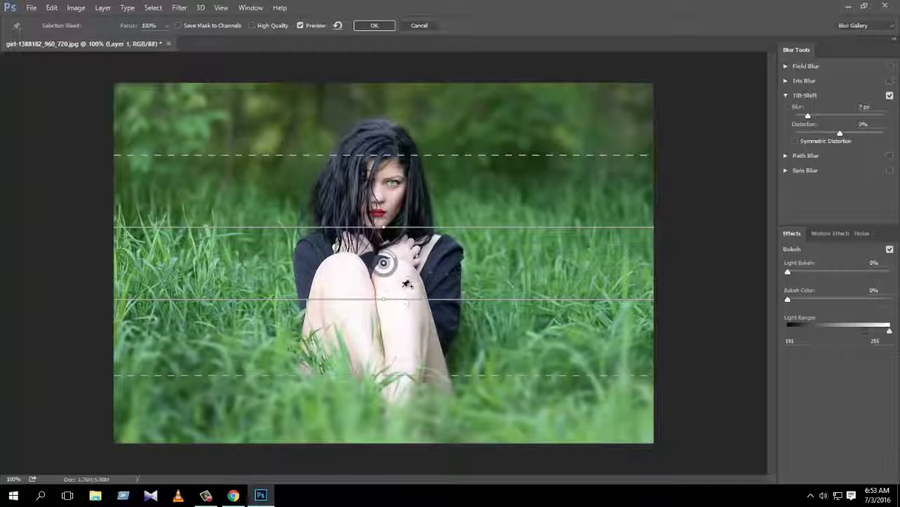
pyautogui.moveTo(395, 301); pyautogui.dragTo(402, 325)
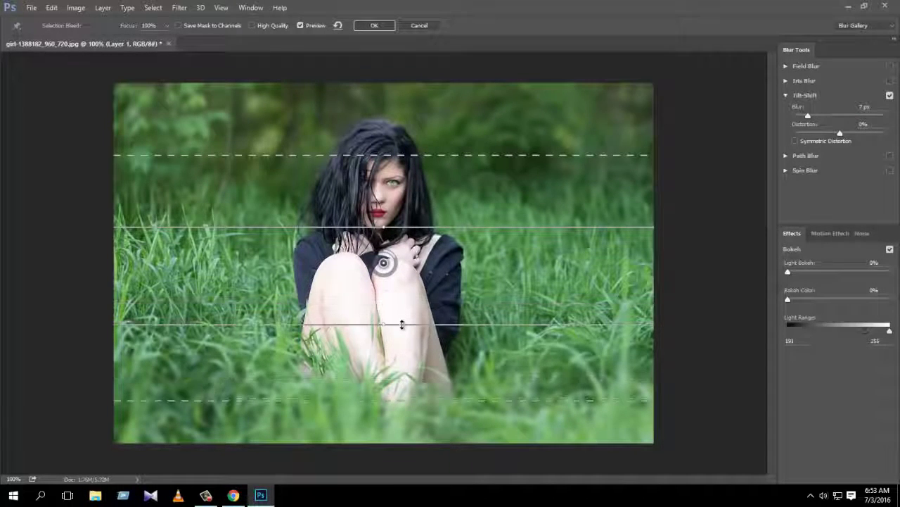
pyautogui.moveTo(439, 228); pyautogui.dragTo(441, 259)
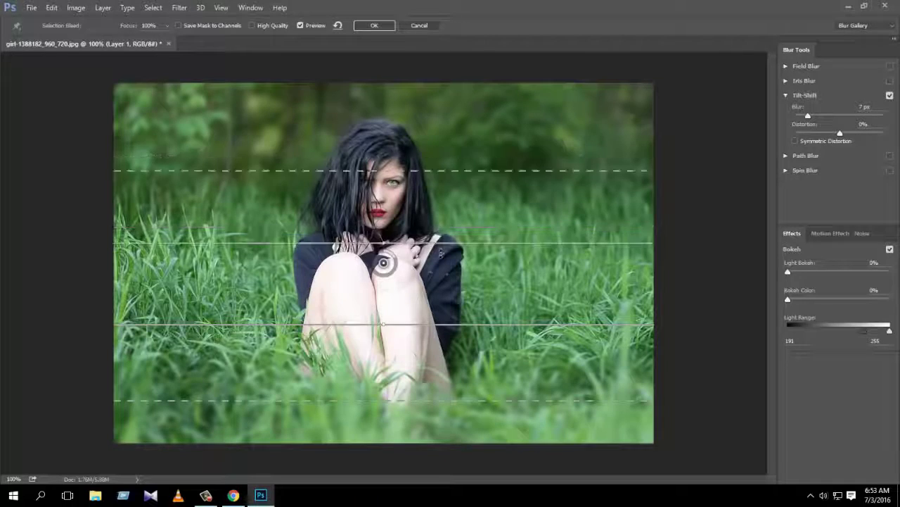
# Remove blur from the image top, fine-tune the focus band and blur amount, and apply.
pyautogui.moveTo(442, 188); pyautogui.dragTo(458, 74)
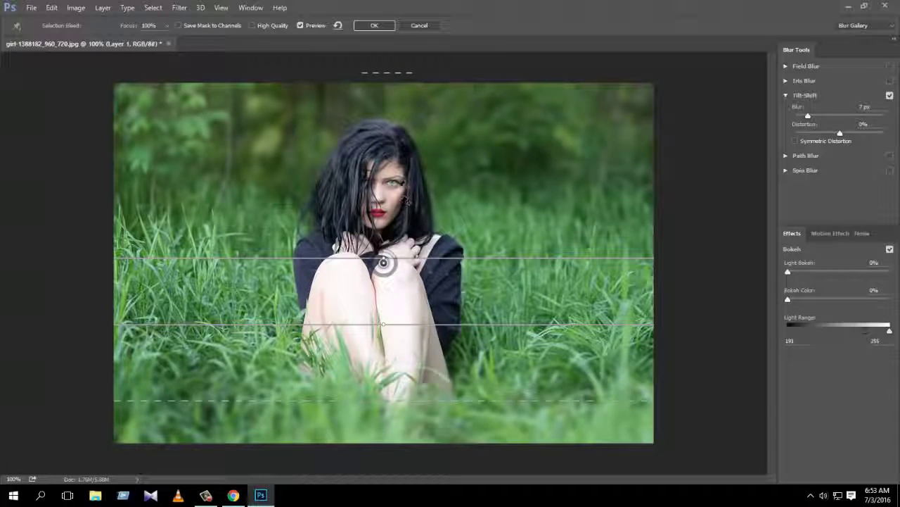
pyautogui.moveTo(510, 262); pyautogui.dragTo(510, 266)
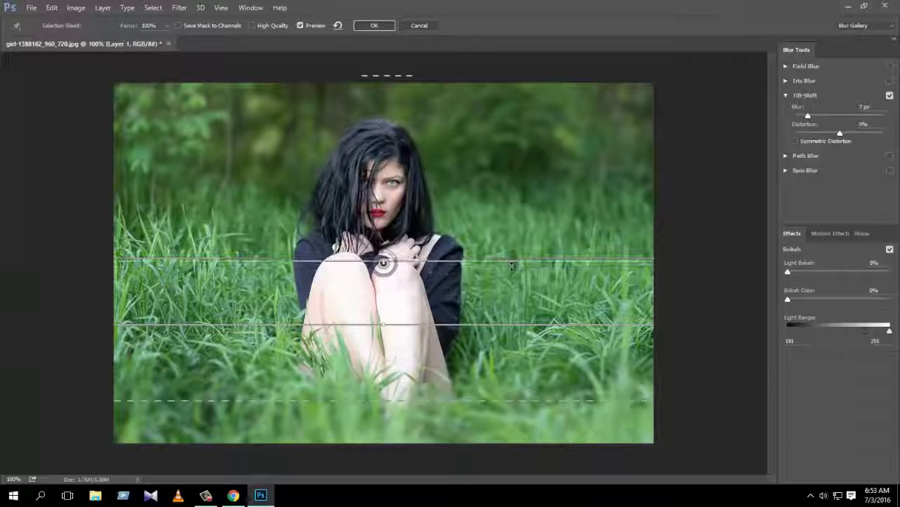
pyautogui.moveTo(501, 325); pyautogui.dragTo(500, 338)
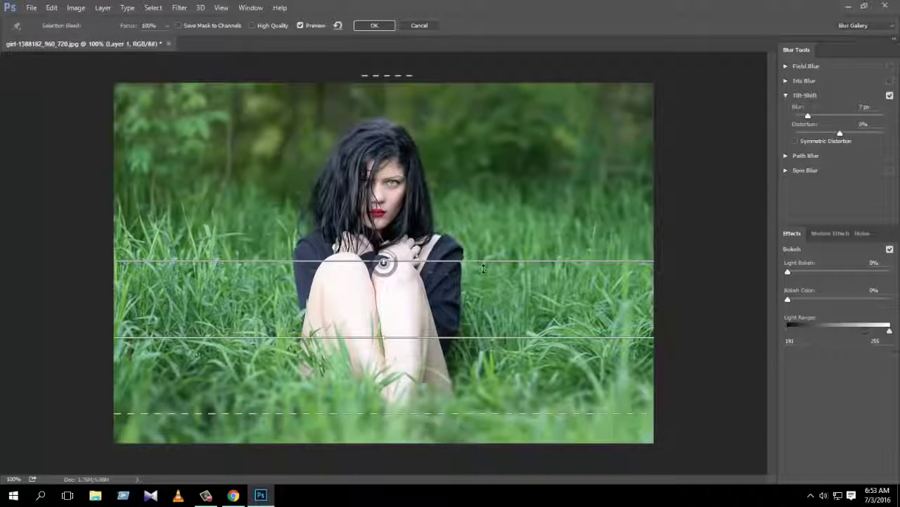
pyautogui.moveTo(213, 337); pyautogui.dragTo(218, 296)
pyautogui.moveTo(807, 121)
pyautogui.mouseDown()
pyautogui.moveTo(817, 121)
pyautogui.moveTo(806, 117)
pyautogui.mouseUp()
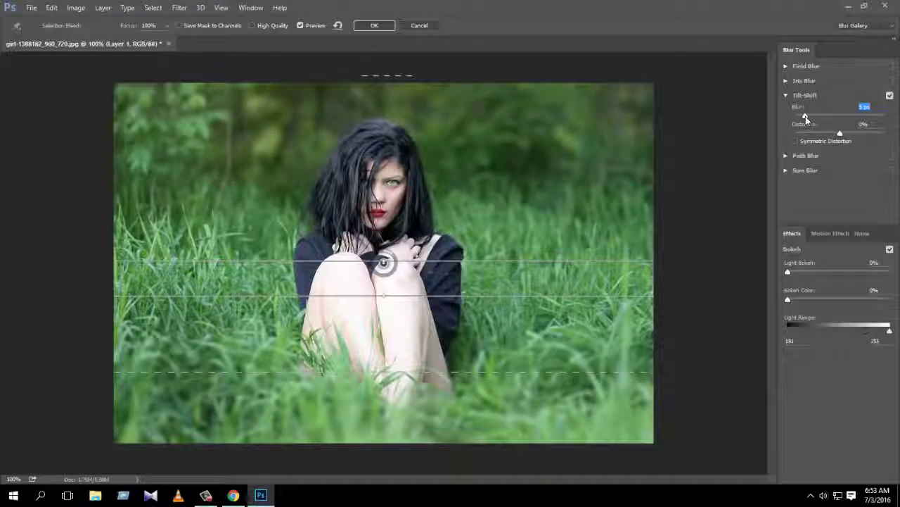
pyautogui.click(384, 27)
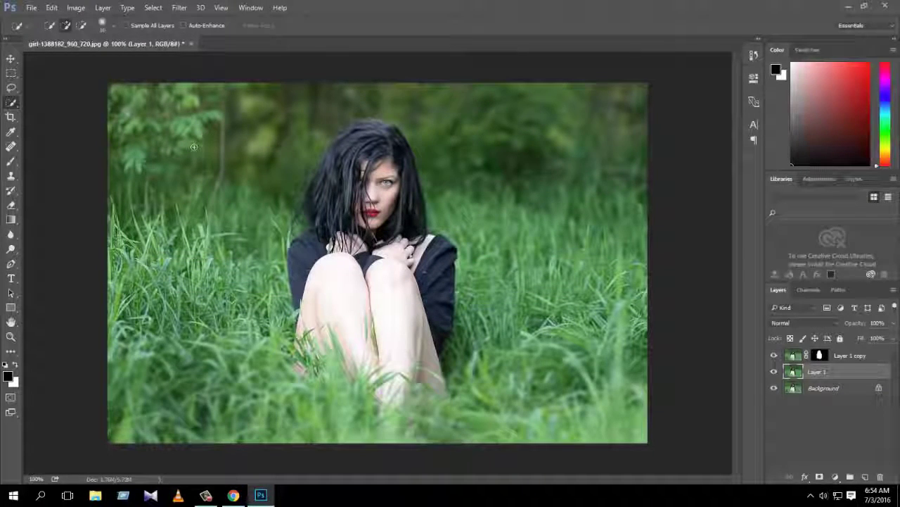
# Deselect the girl and make Layer 1 the active layer.
pyautogui.click(541, 121)
pyautogui.rightClick(538, 118)
pyautogui.click(690, 121)
pyautogui.rightClick(599, 113)
pyautogui.click(619, 121)
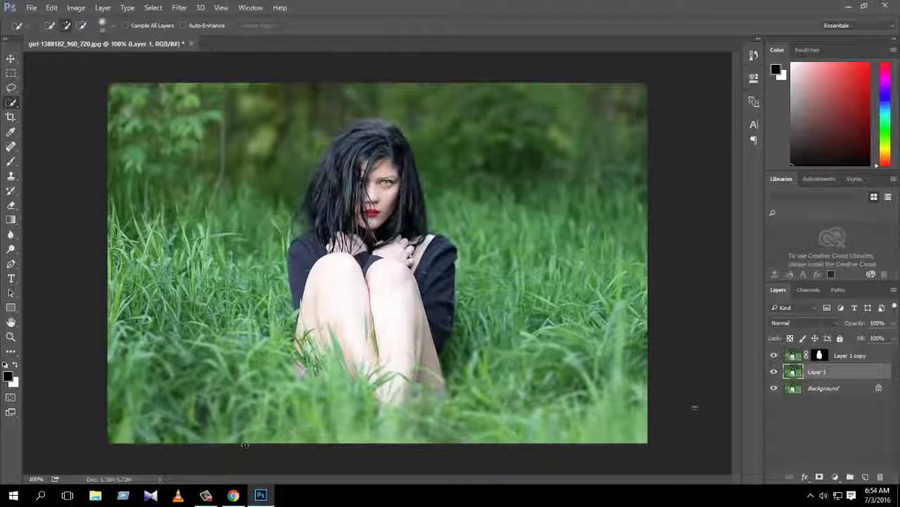
pyautogui.click(828, 391)
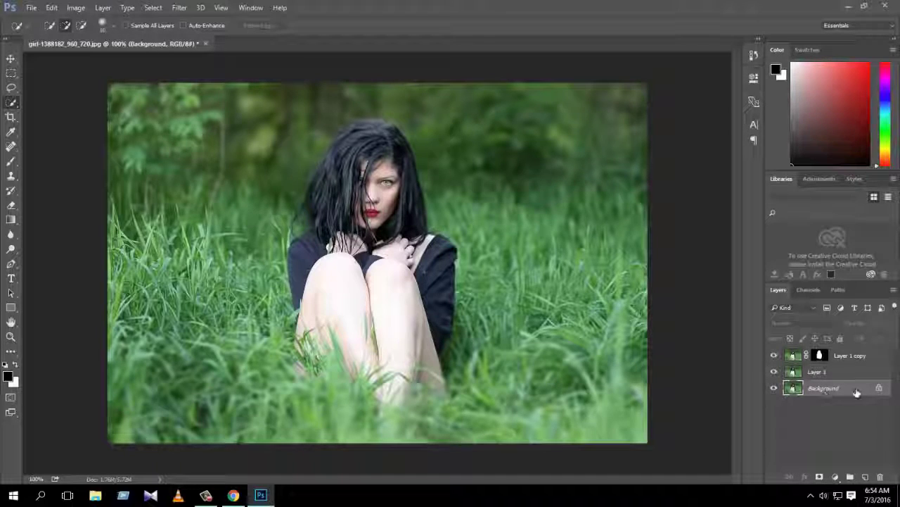
pyautogui.click(828, 375)
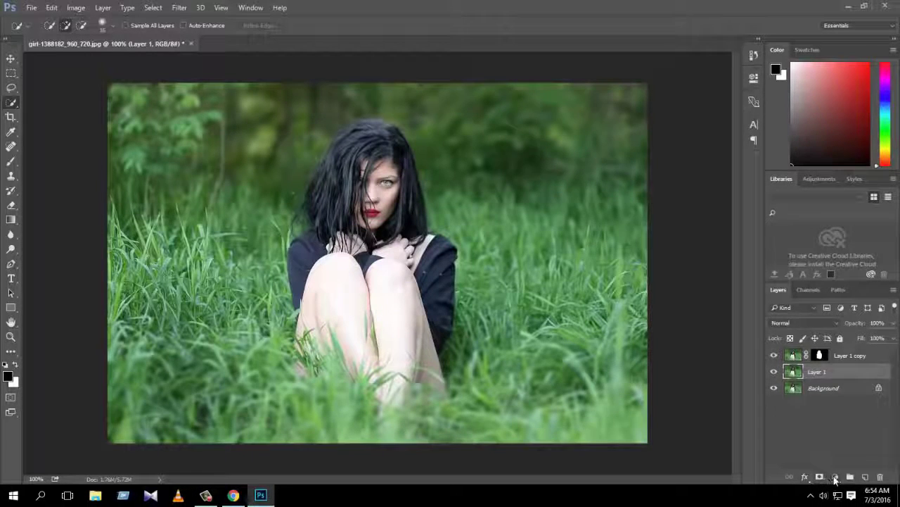
# Add a Curves 1 adjustment layer with its midpoint raised to brighten the photo.
pyautogui.click(819, 477)
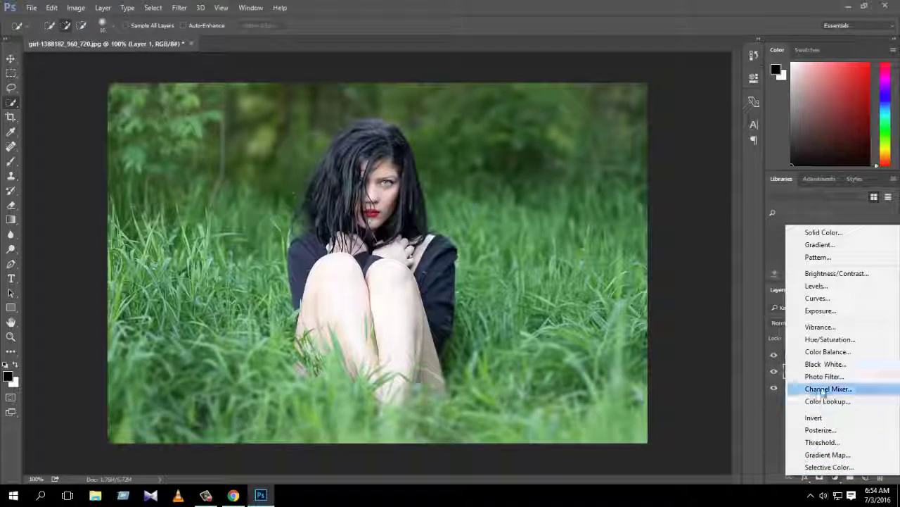
pyautogui.click(818, 301)
pyautogui.moveTo(665, 188); pyautogui.dragTo(661, 183)
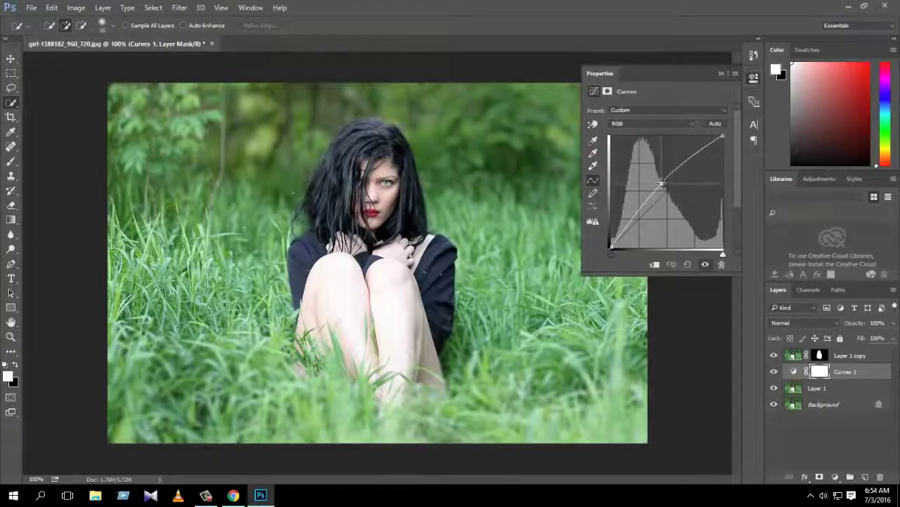
pyautogui.moveTo(662, 184); pyautogui.dragTo(654, 180)
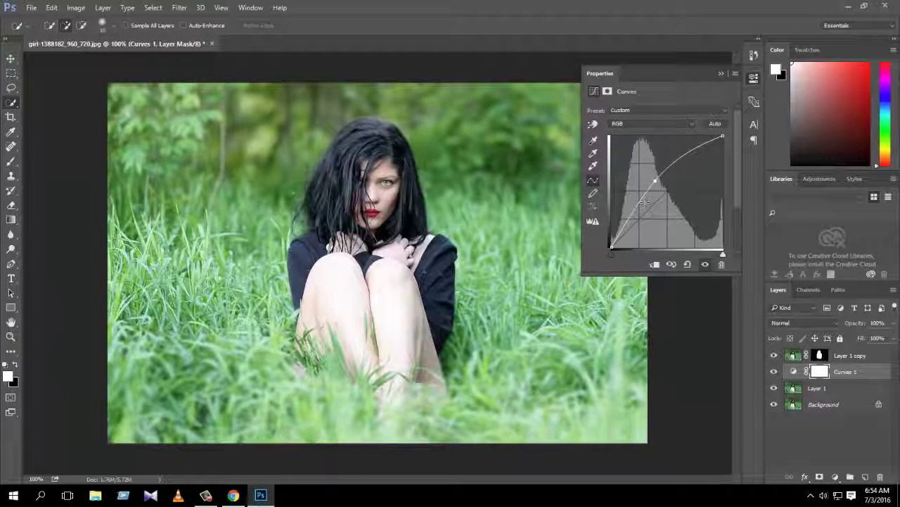
pyautogui.click(834, 450)
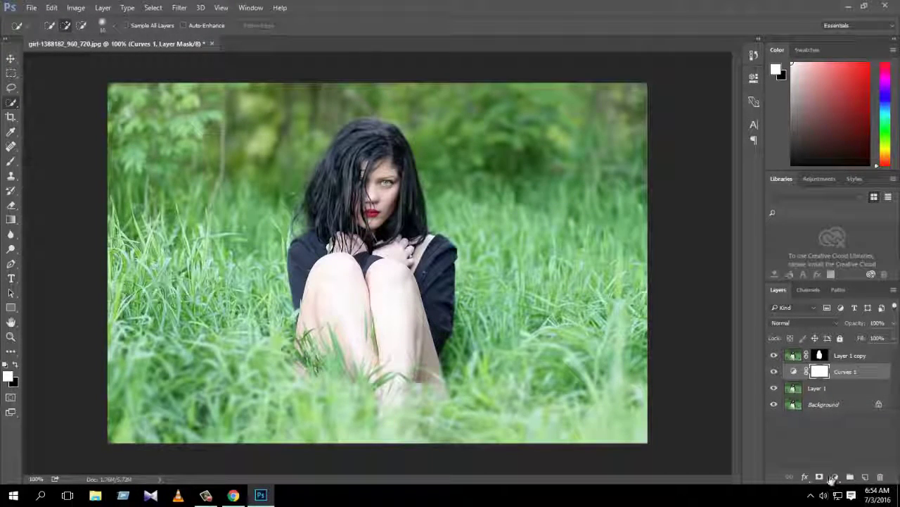
pyautogui.click(835, 477)
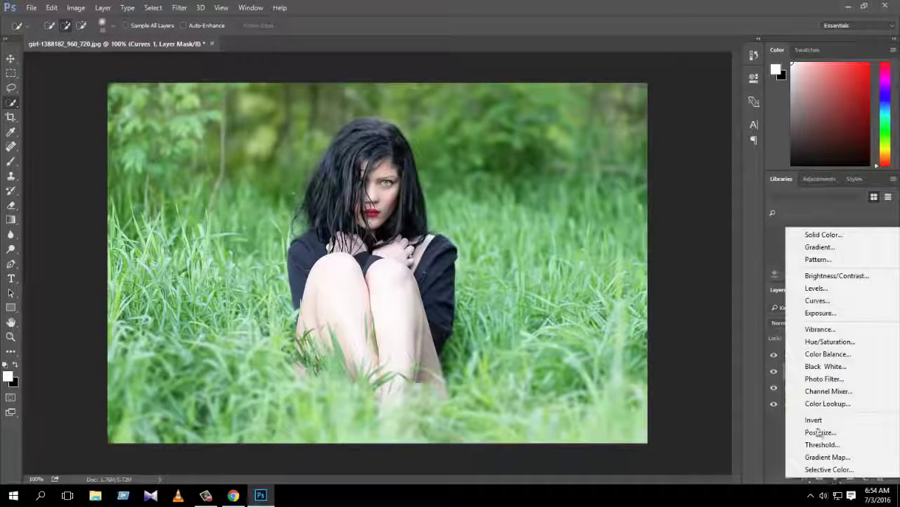
# Add Hue/Saturation at Hue +9, Saturation +39, Lightness +8 for vivid green grass.
pyautogui.click(830, 342)
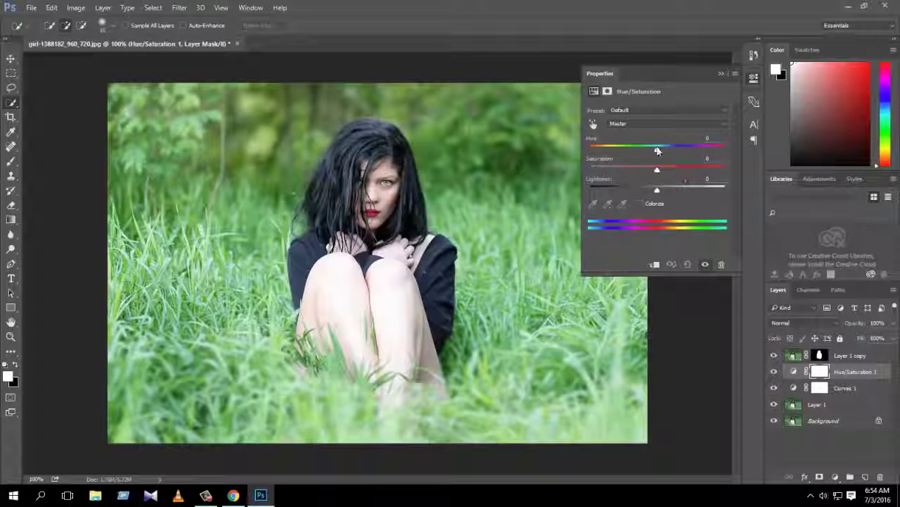
pyautogui.moveTo(656, 149); pyautogui.dragTo(665, 152)
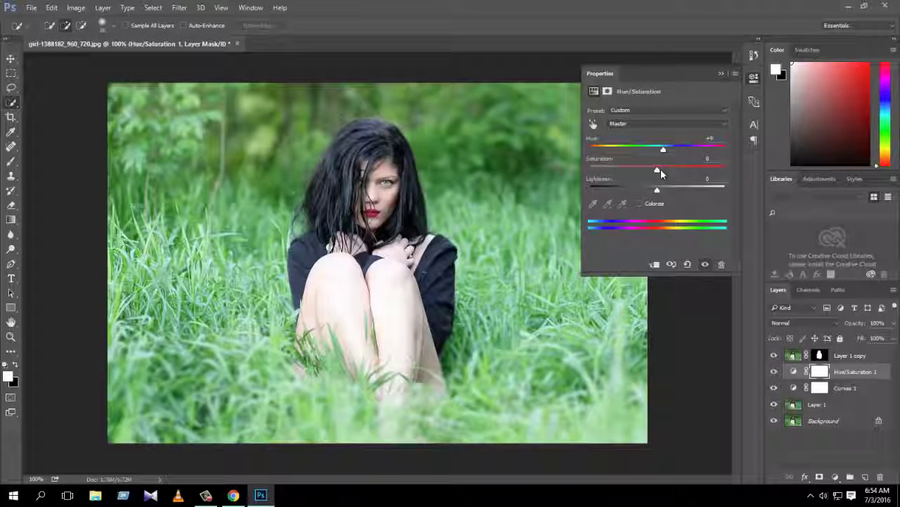
pyautogui.moveTo(661, 169)
pyautogui.mouseDown()
pyautogui.moveTo(687, 172)
pyautogui.moveTo(663, 190)
pyautogui.mouseUp()
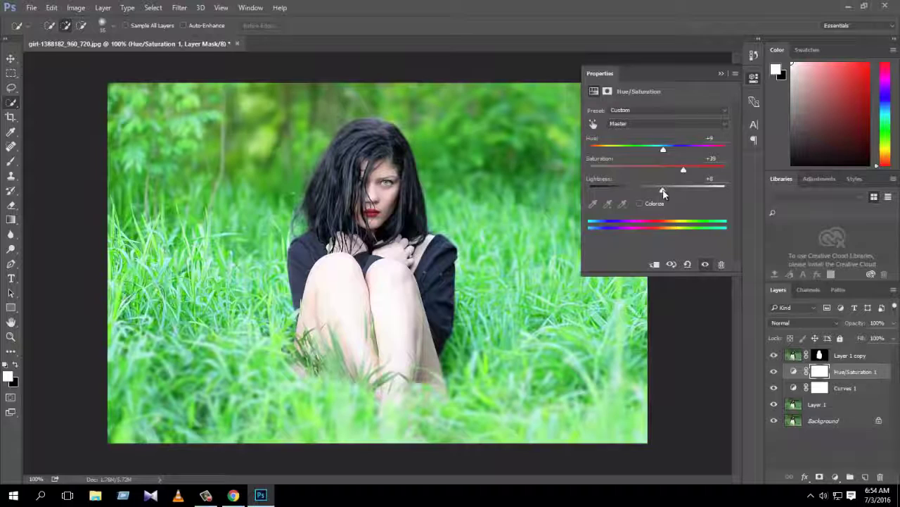
pyautogui.click(720, 73)
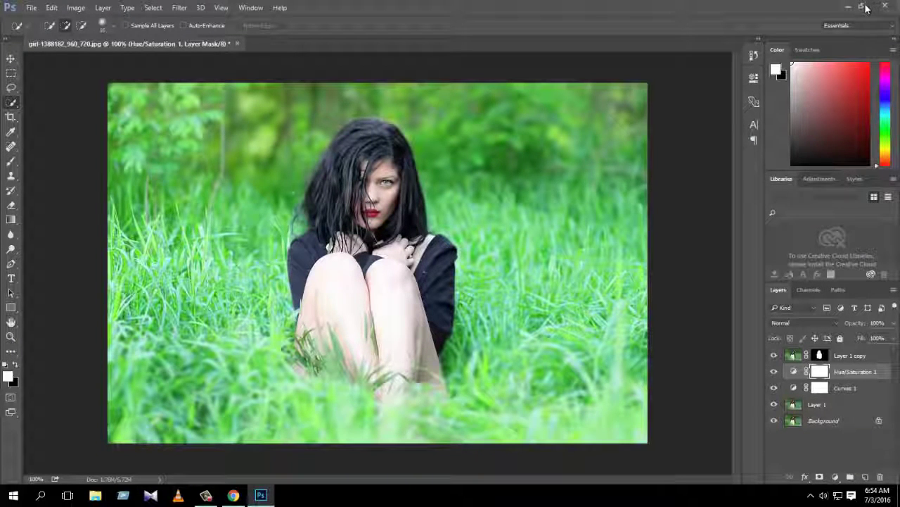
# Find the original girl-1388182_960_720.jpg through File > Open and open it in Windows Photos.
pyautogui.click(31, 8)
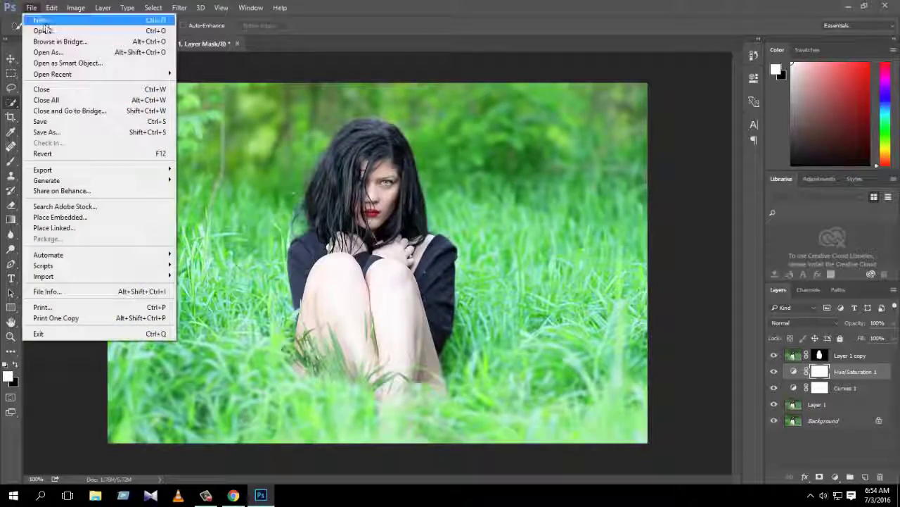
pyautogui.click(43, 31)
pyautogui.scroll(-5, 260, 213)
pyautogui.scroll(-3, 261, 213)
pyautogui.scroll(-3, 261, 214)
pyautogui.scroll(1, 259, 213)
pyautogui.scroll(1, 257, 211)
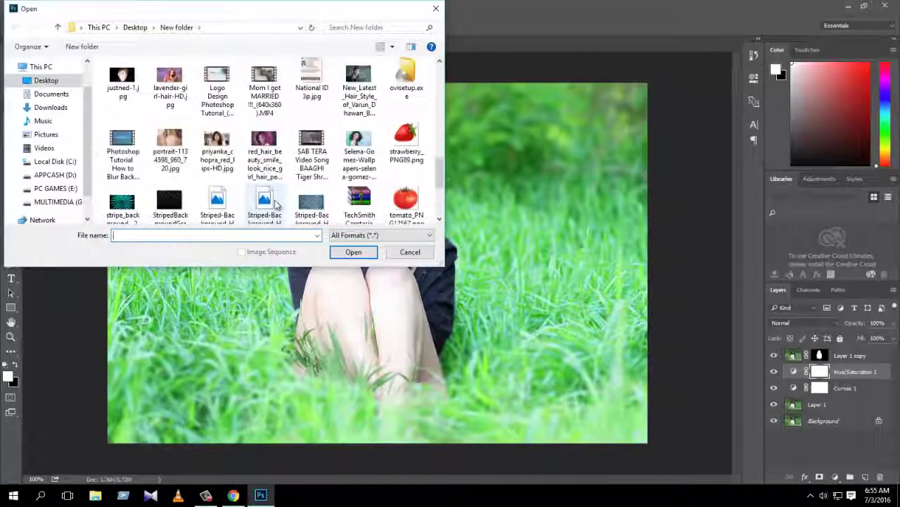
pyautogui.scroll(3, 252, 205)
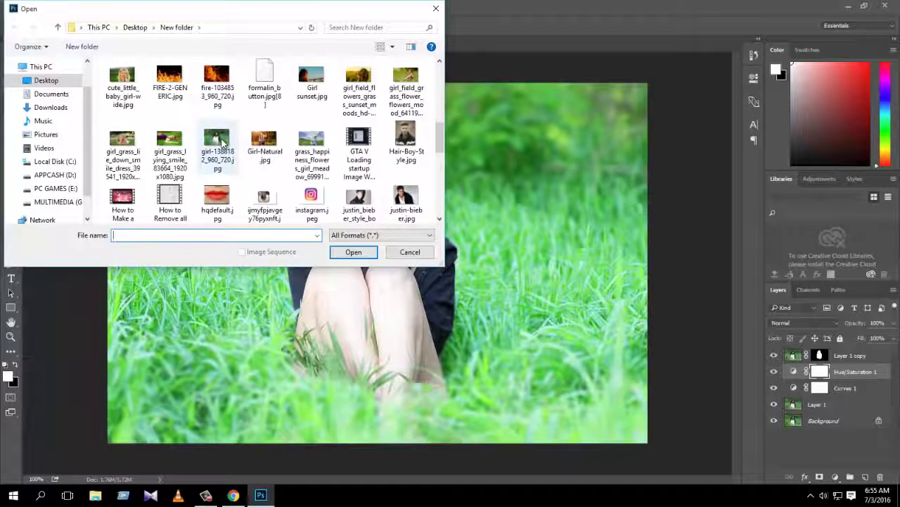
pyautogui.click(221, 140)
pyautogui.rightClick(237, 133)
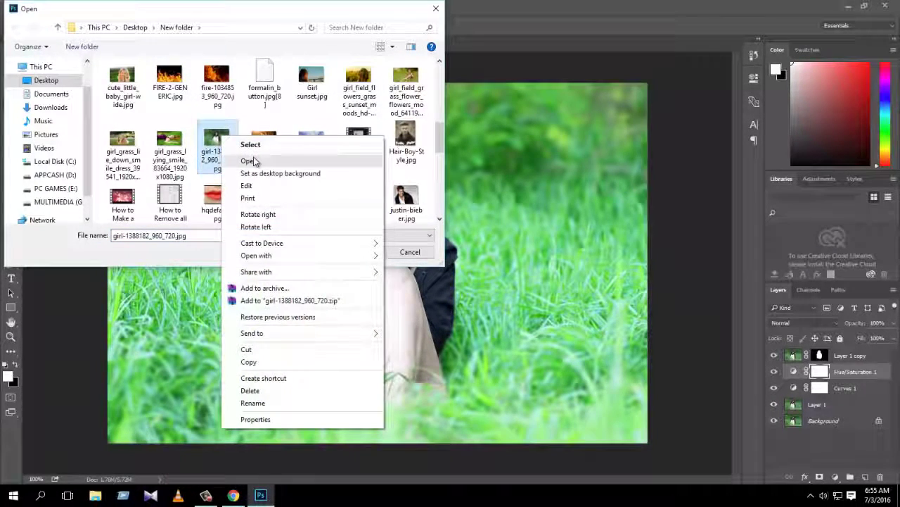
pyautogui.click(253, 161)
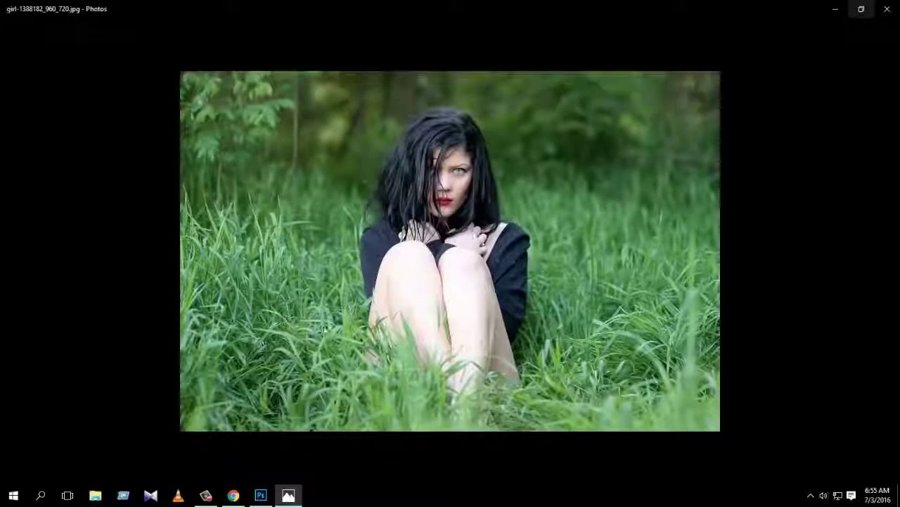
# Set the original photo's window beside the edited Photoshop canvas to compare, then close Photos.
pyautogui.click(862, 8)
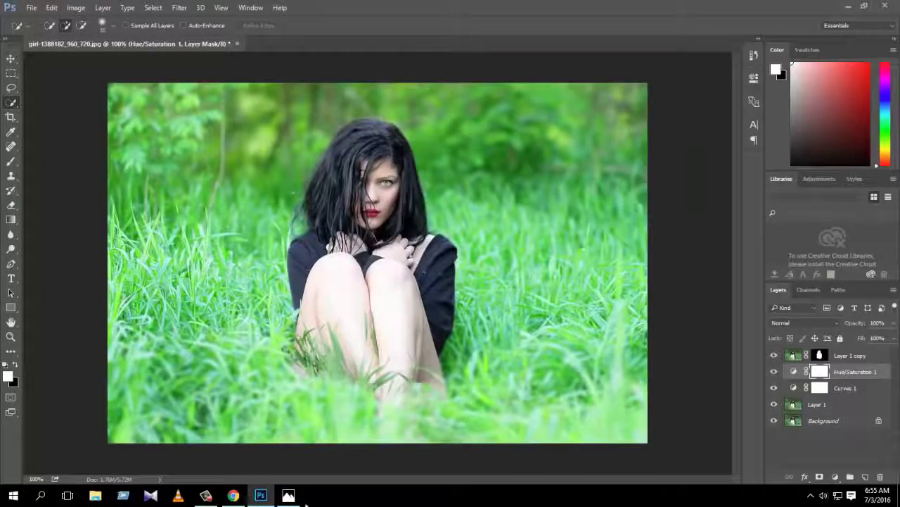
pyautogui.click(289, 495)
pyautogui.moveTo(501, 52); pyautogui.dragTo(643, 41)
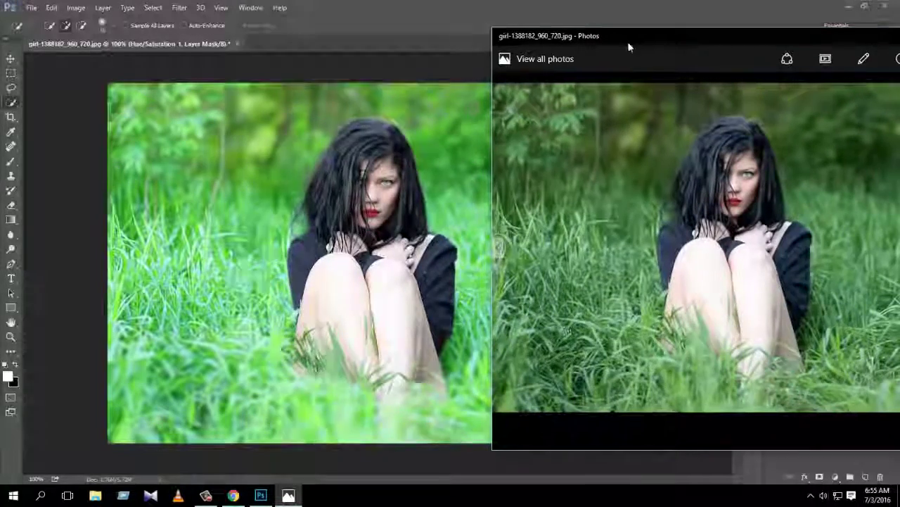
pyautogui.moveTo(648, 41); pyautogui.dragTo(439, 79)
pyautogui.click(735, 70)
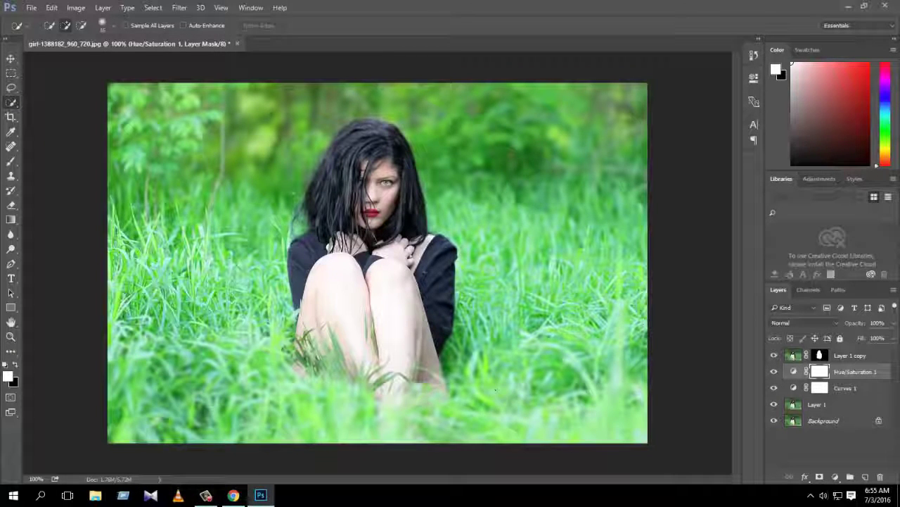
pyautogui.click(205, 496)
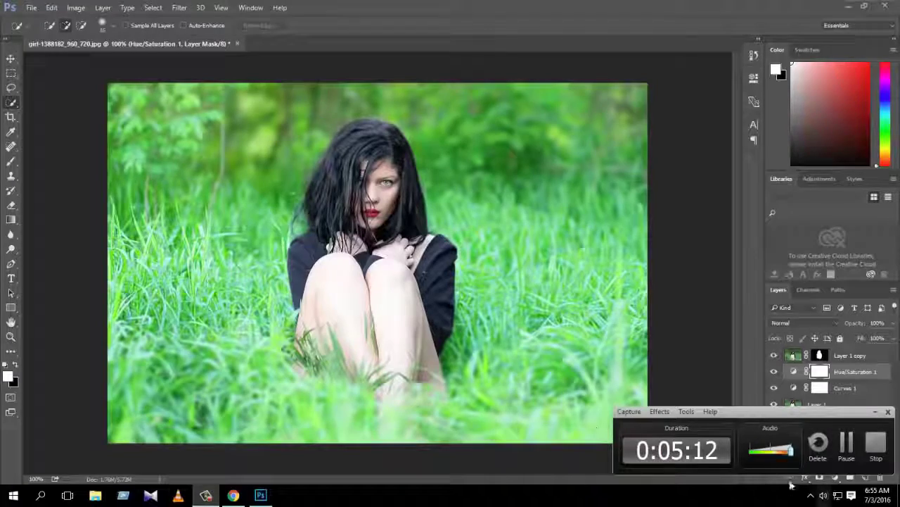
pyautogui.click(876, 442)
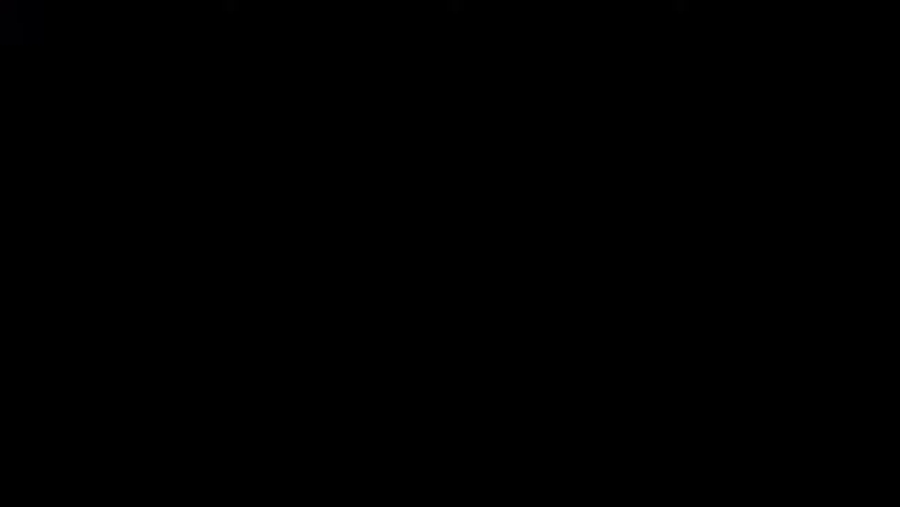